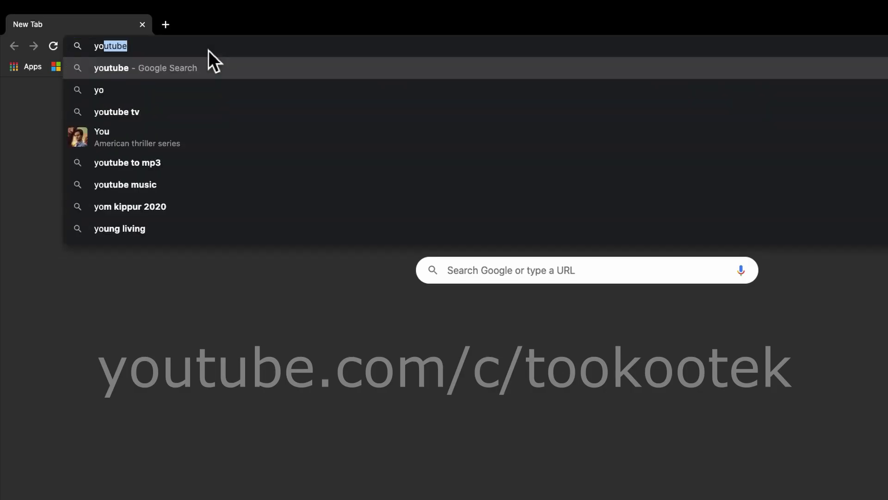
# - Go to youtube.com/c/tookootek and open the video "How To Add Section On YouTube Channel [2020]" for editing
pyautogui.write('utube.com/c/tookootek')
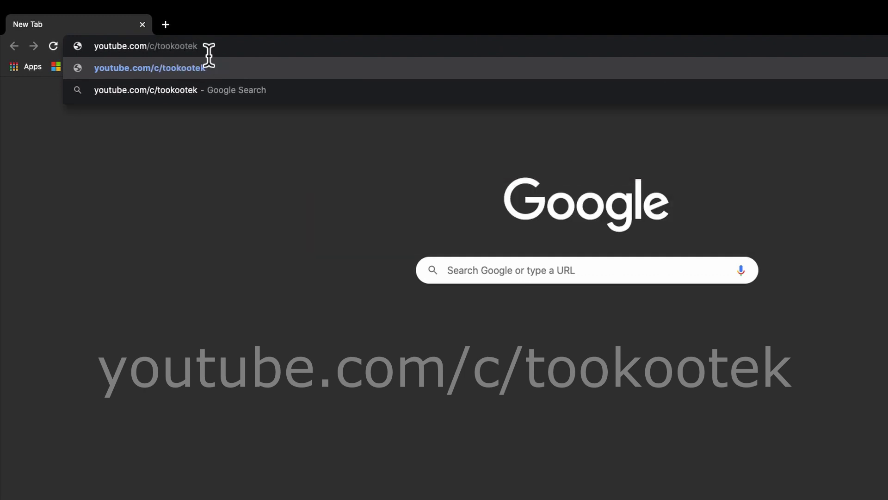
pyautogui.press('Return')
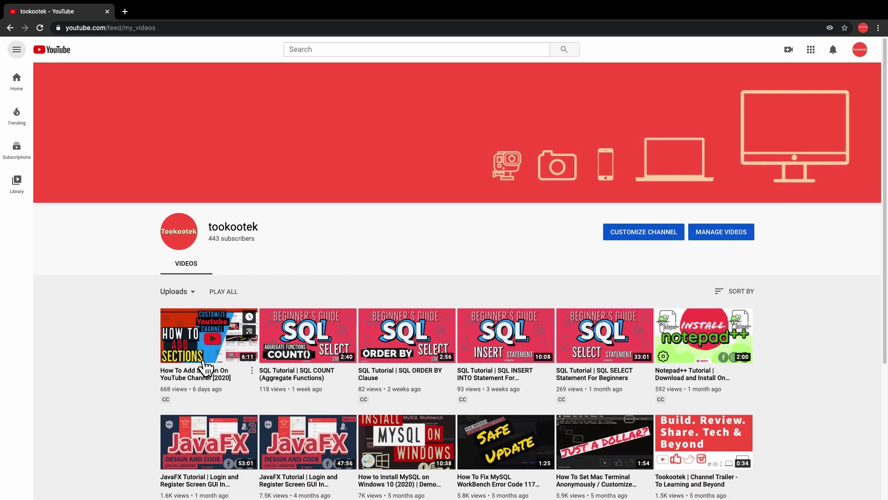
pyautogui.click(197, 336)
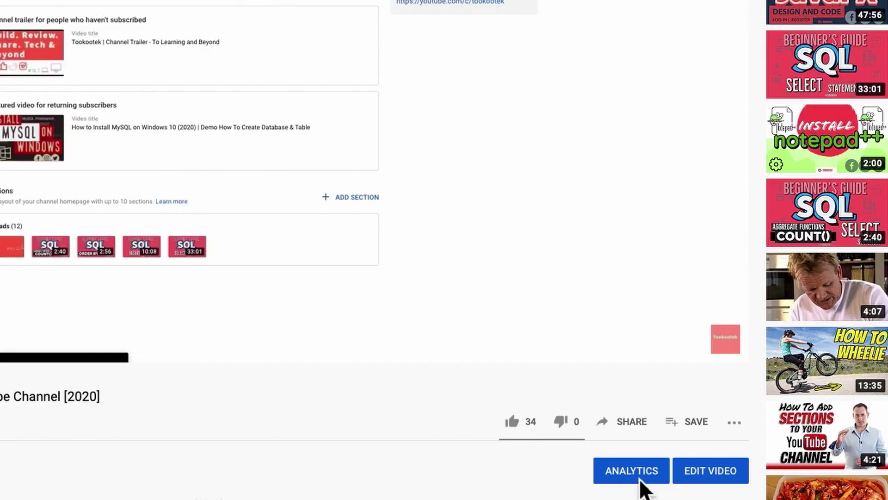
pyautogui.click(707, 481)
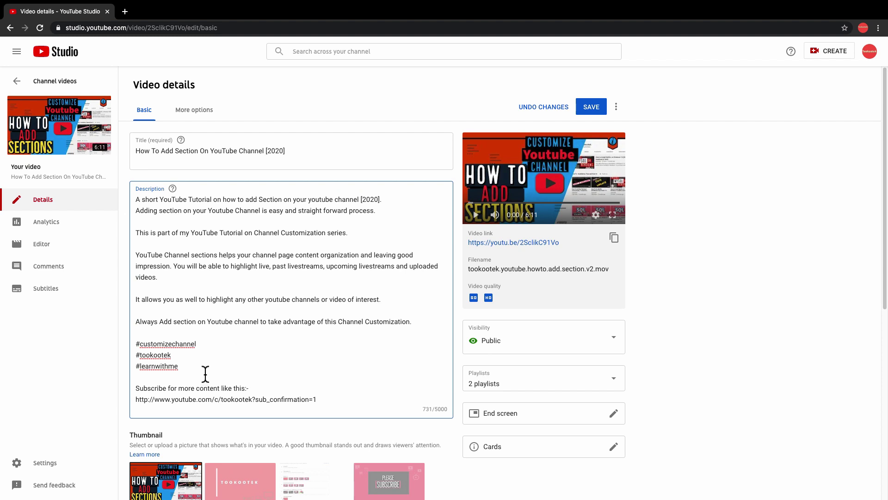
# - Add a "Chapters:" list below the description's hashtags, with eight timestamped titles from "00:00 Introduction and Video Overview" to "06:02 Outro"
pyautogui.press('Return')
pyautogui.press('Return')
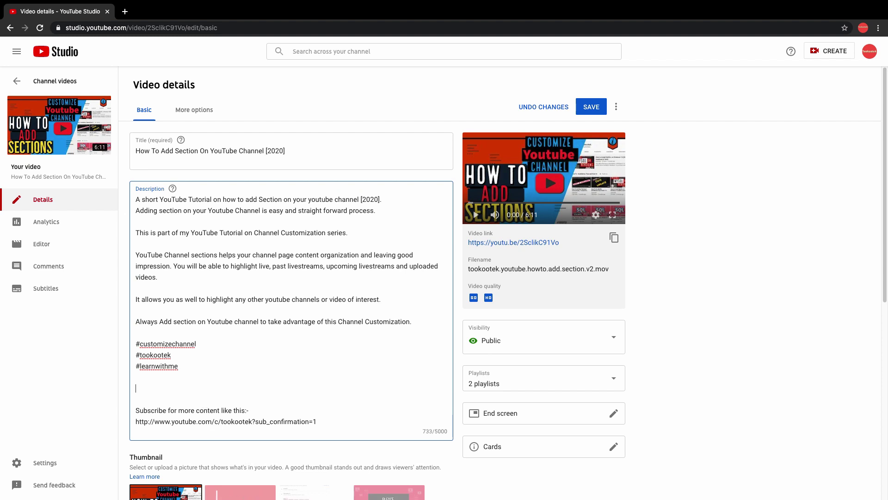
pyautogui.write('Chapters: 00:00 Introduction and Video Overview 00:29 Youtube Channel Customization 01:17 Add Section Demo - Playlist 02:38 Add Section - Livestreams - Live, Past Livestream, Upcoming LiveStream 03:07 Sorting Sections 04:25 Add Section - Highlight / Promote other channels or videos 05:03 Publish changes 06:02 Outro')
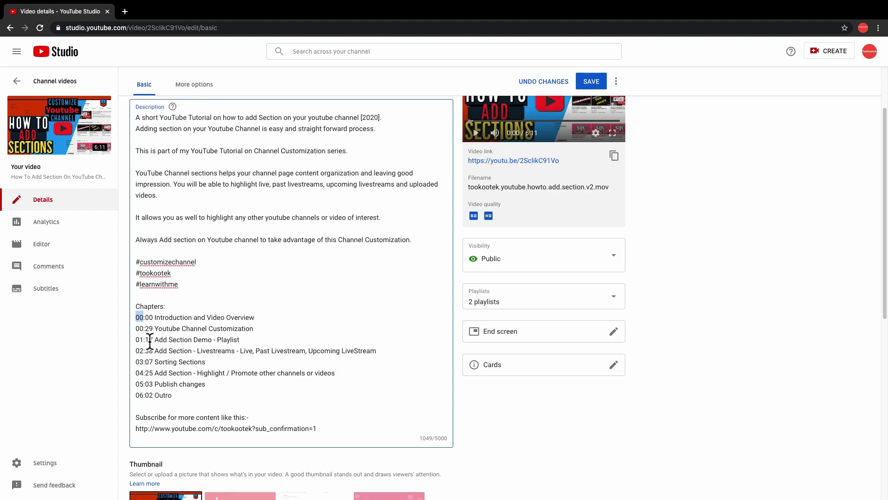
# - Examine the timestamps and titles of the first three chapters in the video description
pyautogui.doubleClick(149, 319)
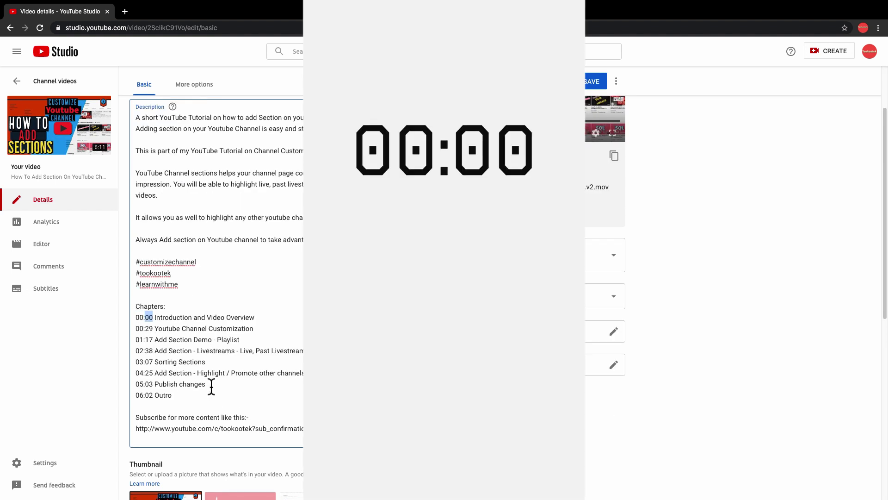
pyautogui.click(167, 325)
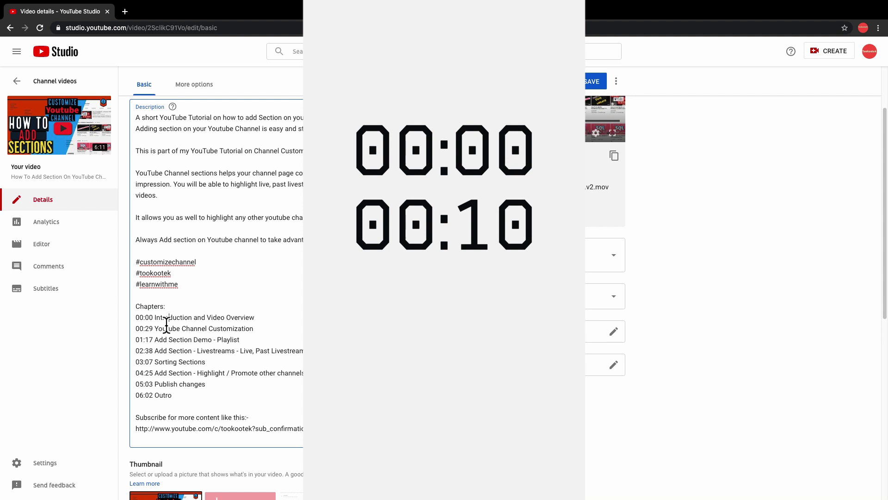
pyautogui.moveTo(155, 322); pyautogui.dragTo(256, 325)
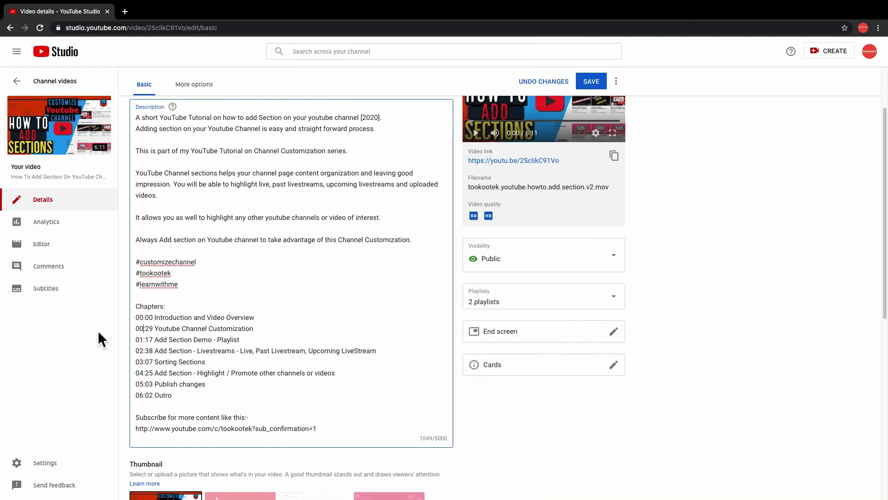
pyautogui.doubleClick(139, 319)
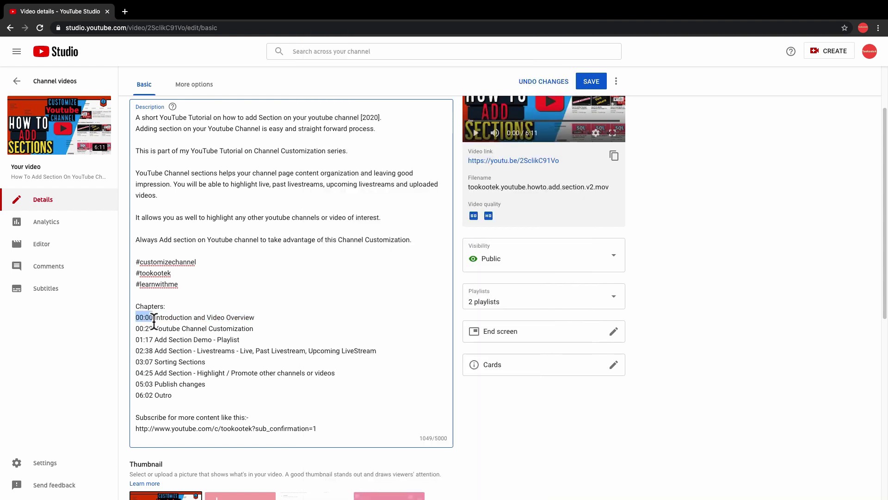
pyautogui.moveTo(155, 321); pyautogui.dragTo(261, 322)
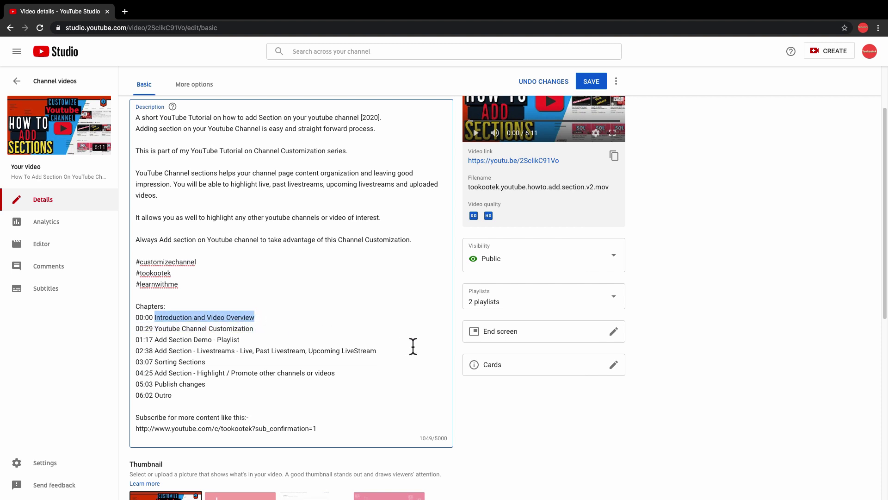
pyautogui.click(685, 267)
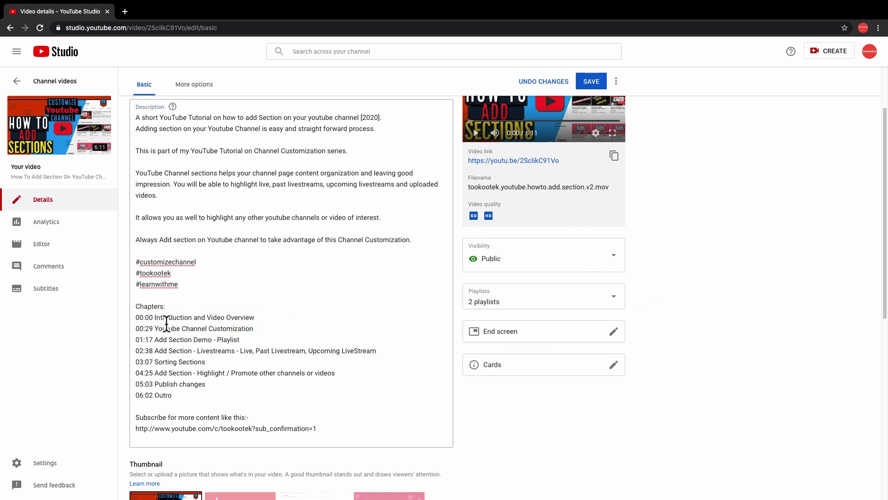
pyautogui.doubleClick(167, 323)
pyautogui.moveTo(158, 335); pyautogui.dragTo(242, 336)
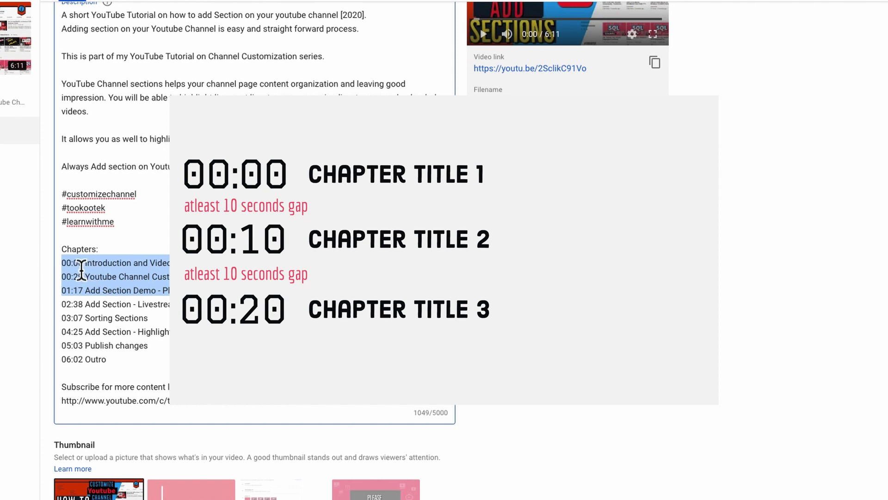
pyautogui.click(79, 267)
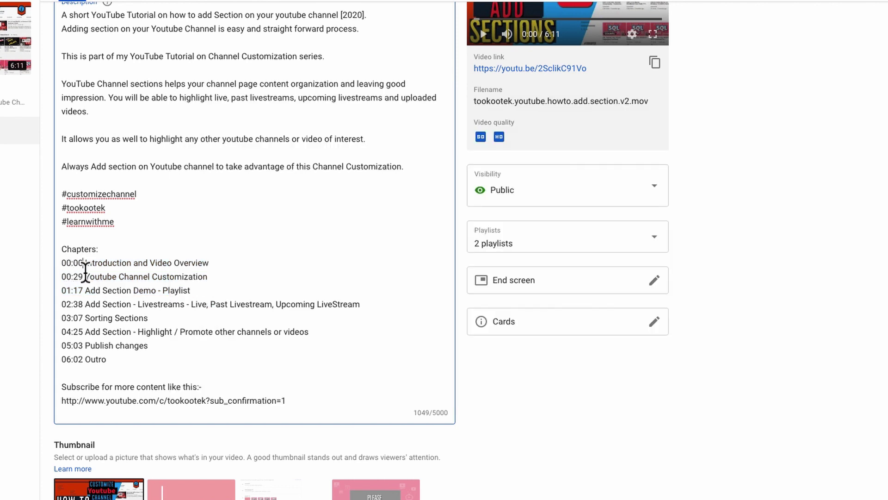
pyautogui.moveTo(64, 281); pyautogui.dragTo(83, 282)
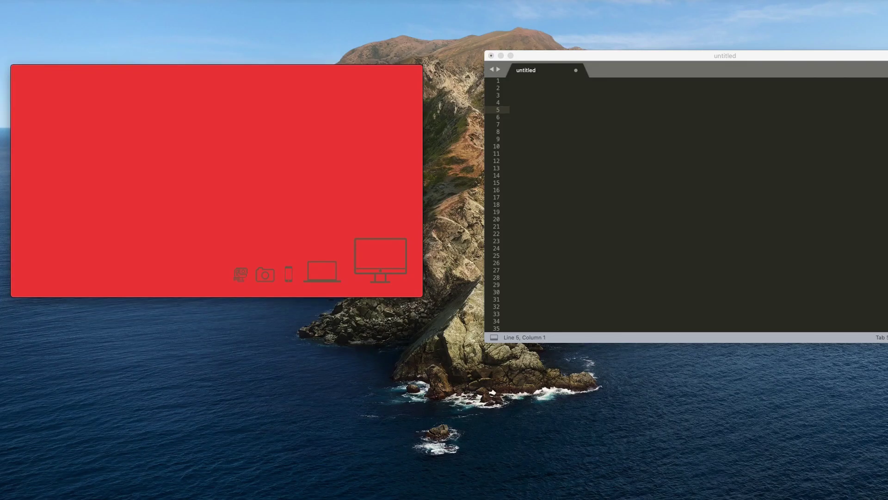
# - Switch to the text editor, write "00:00 Introduction and Video Overview", and copy the 00:00 timestamp onto the ten lines below it
pyautogui.click(531, 120)
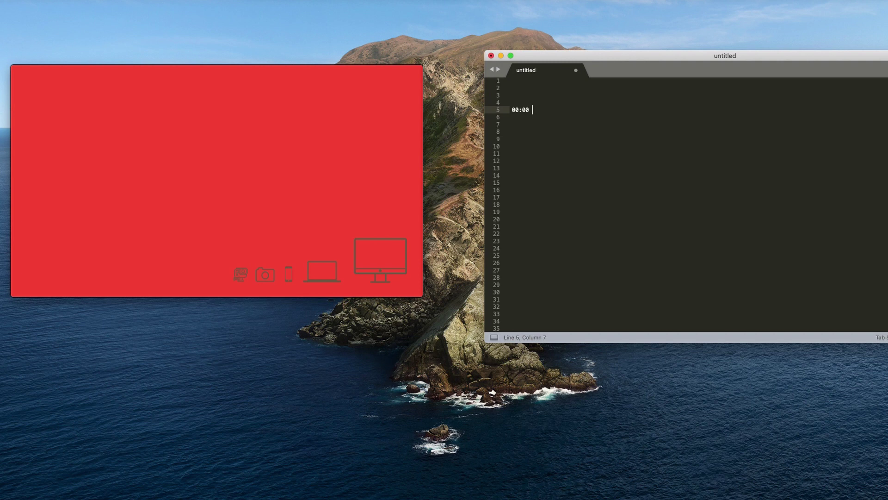
pyautogui.moveTo(512, 110); pyautogui.dragTo(533, 111)
pyautogui.press('super+c')
pyautogui.press('Down')
pyautogui.press('super+v')
pyautogui.press('Down')
pyautogui.press('super+v')
pyautogui.press('Down')
pyautogui.press('super+v')
pyautogui.press('Down')
pyautogui.press('super+v')
pyautogui.press('Down')
pyautogui.press('super+v')
pyautogui.press('Down')
pyautogui.press('super+v')
pyautogui.press('Down')
pyautogui.press('super+v')
pyautogui.press('Down')
pyautogui.press('super+v')
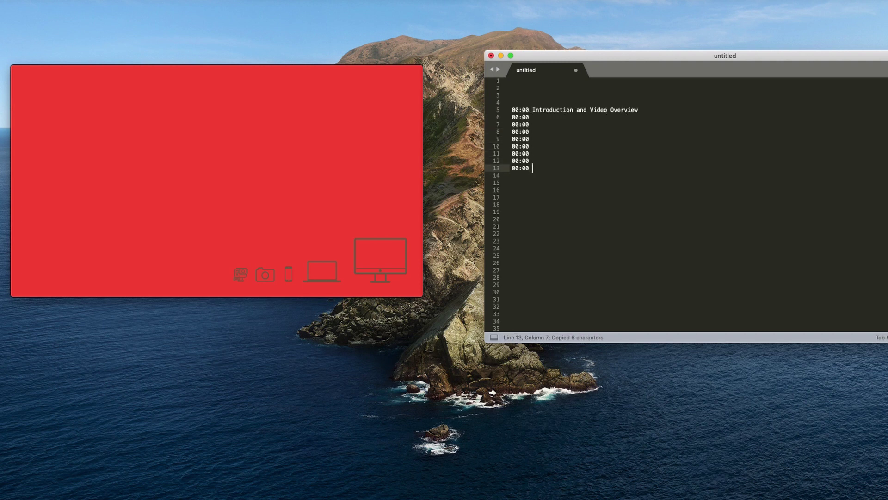
pyautogui.press('Down')
pyautogui.press('super+v')
pyautogui.press('Down')
pyautogui.press('super+v')
# - Locate the second chapter's start in the video and write its line as "00:29 Youtube Channel Customization"
pyautogui.click(532, 117)
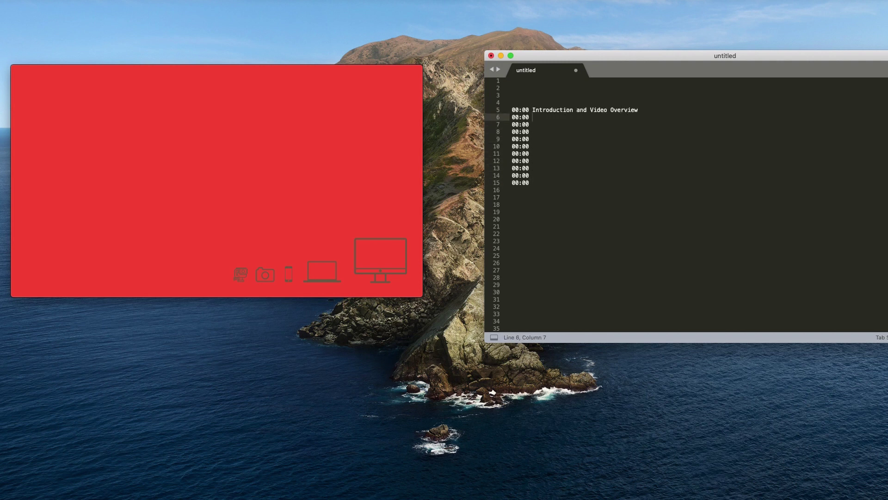
pyautogui.moveTo(156, 257)
pyautogui.moveTo(156, 256); pyautogui.dragTo(167, 258)
pyautogui.click(555, 119)
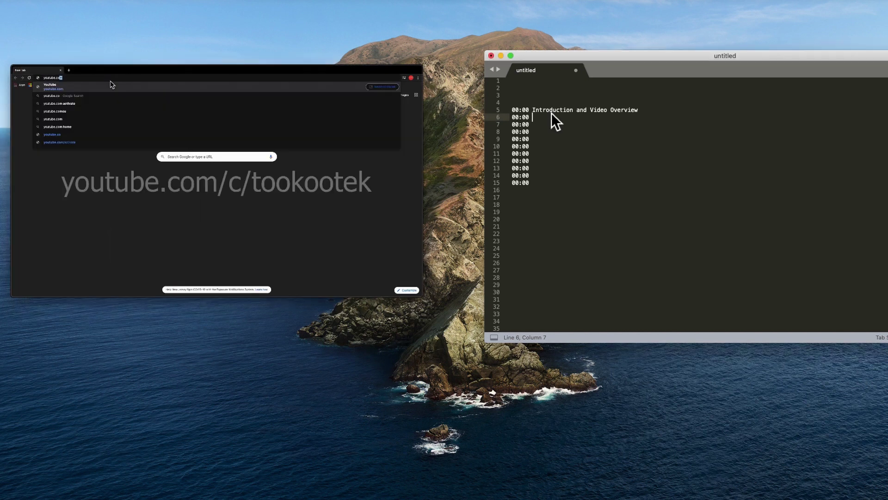
pyautogui.write('Youtube Channel Customizati')
pyautogui.hotkey('shift', 'Right')
pyautogui.hotkey('shift', 'Right')
pyautogui.write('29')
# - Title the third chapter line "Add Section Demo - Playlist"
pyautogui.press('Down')
pyautogui.press('Left')
pyautogui.press('Left')
pyautogui.press('Left')
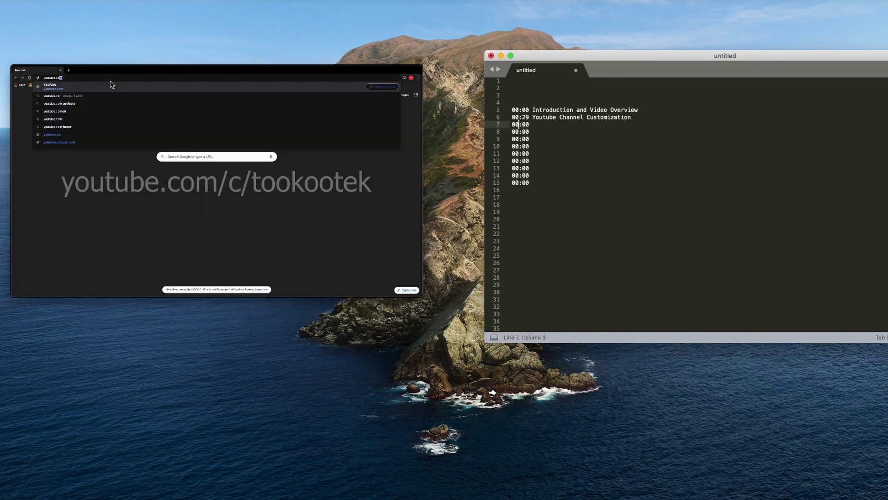
pyautogui.press('BackSpace')
pyautogui.write('1')
pyautogui.press('Right')
pyautogui.hotkey('shift', 'Right')
pyautogui.hotkey('shift', 'Right')
pyautogui.press('Right')
pyautogui.write('Add Section Demo - Play')
pyautogui.press('Left')
pyautogui.press('Left')
pyautogui.press('Left')
pyautogui.press('Left')
pyautogui.press('Left')
pyautogui.press('Left')
pyautogui.press('Left')
pyautogui.press('Left')
pyautogui.press('Left')
# - Locate the start of the playlist demo in the video and set the third chapter's timestamp to 01:17
pyautogui.moveTo(167, 257); pyautogui.dragTo(182, 262)
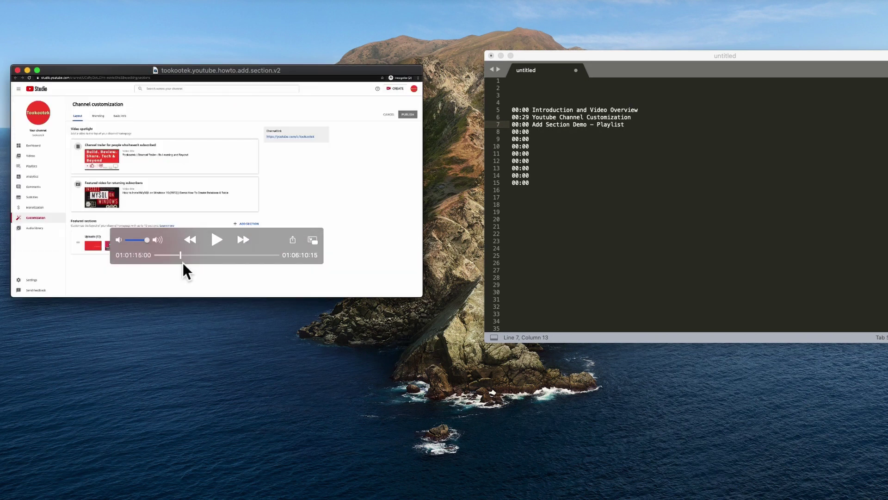
pyautogui.click(214, 242)
pyautogui.click(216, 240)
pyautogui.click(215, 242)
pyautogui.click(550, 124)
pyautogui.press('Left')
pyautogui.press('Left')
pyautogui.press('Left')
pyautogui.press('Left')
pyautogui.press('Left')
pyautogui.press('Left')
pyautogui.press('Left')
pyautogui.press('Left')
pyautogui.press('Left')
pyautogui.press('Left')
pyautogui.press('Left')
pyautogui.hotkey('shift', 'Right')
pyautogui.hotkey('shift', 'Right')
pyautogui.write('01')
pyautogui.press('Right')
pyautogui.hotkey('shift', 'Right')
pyautogui.hotkey('shift', 'Right')
pyautogui.write('17')
# - Write the fourth chapter line as "02:38 Add Section - Livestreams - Live, Past Livestream, Upcoming Livestream", locating its start in the video
pyautogui.press('Down')
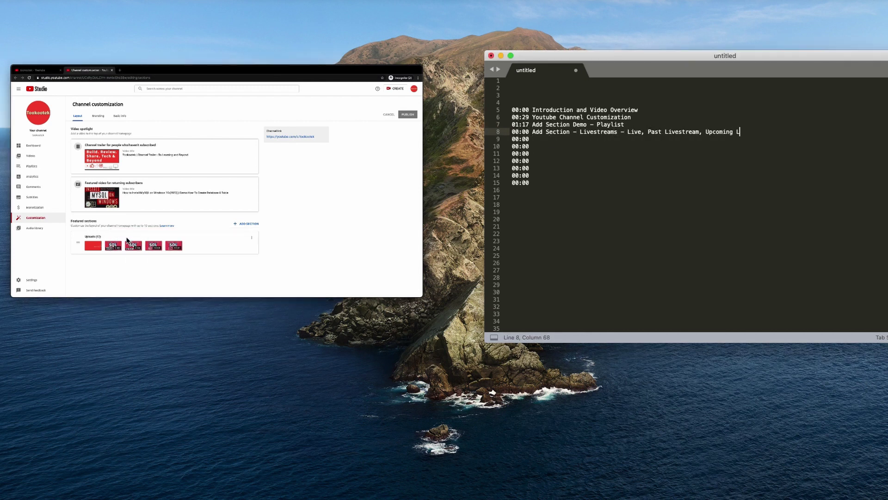
pyautogui.write('ivestream')
pyautogui.moveTo(180, 256); pyautogui.dragTo(208, 260)
pyautogui.press('super+Tab')
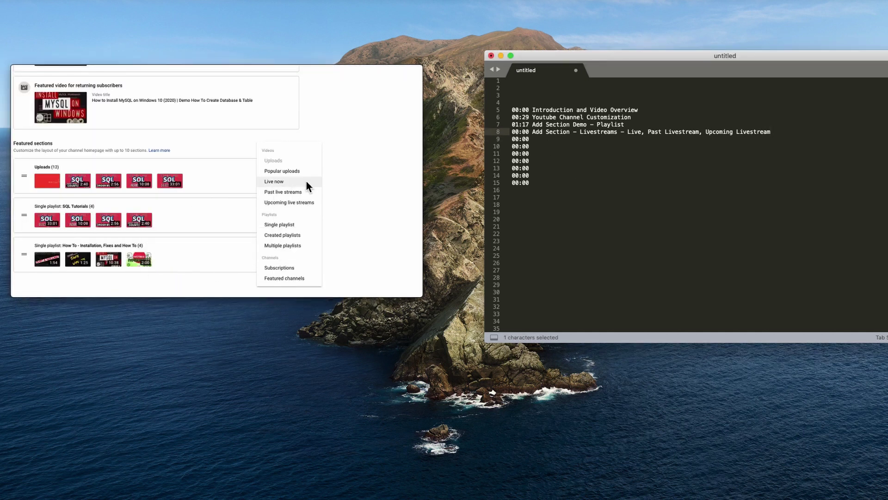
pyautogui.press('super+Left')
pyautogui.hotkey('shift', 'Right')
pyautogui.hotkey('shift', 'Right')
pyautogui.hotkey('shift', 'Right')
pyautogui.hotkey('shift', 'Right')
pyautogui.hotkey('shift', 'Right')
pyautogui.write('02:38')
# - Write the fifth chapter line as "03:07 Sorting Sections", locating its start in the video
pyautogui.press('Down')
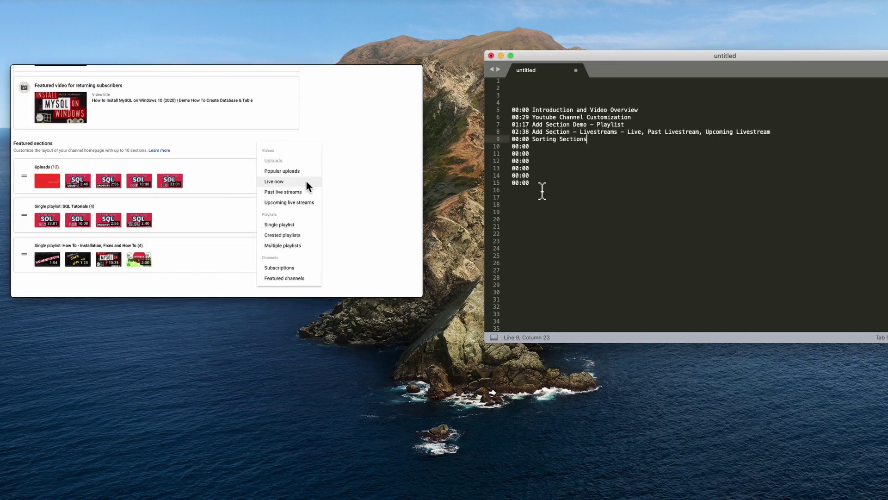
pyautogui.moveTo(208, 256); pyautogui.dragTo(218, 261)
pyautogui.click(219, 242)
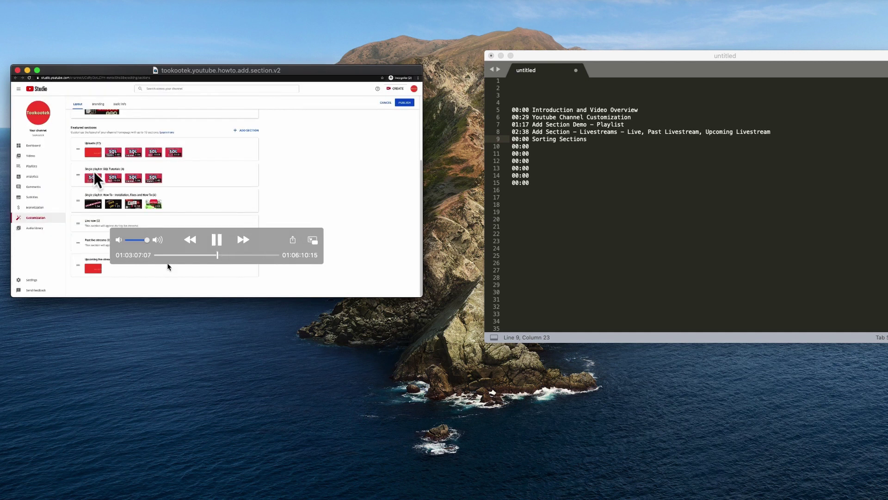
pyautogui.click(217, 240)
pyautogui.press('super+Tab')
pyautogui.press('Left')
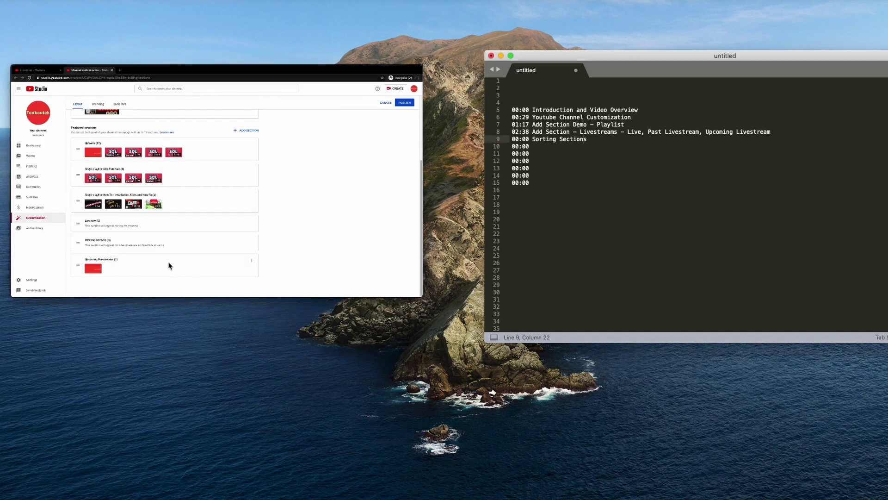
pyautogui.write('7')
# - Write the sixth chapter line as "04:25 Add Section - Highlight / Promote other channels or videos", locating its start in the video
pyautogui.press('Down')
pyautogui.write('Add Section - High')
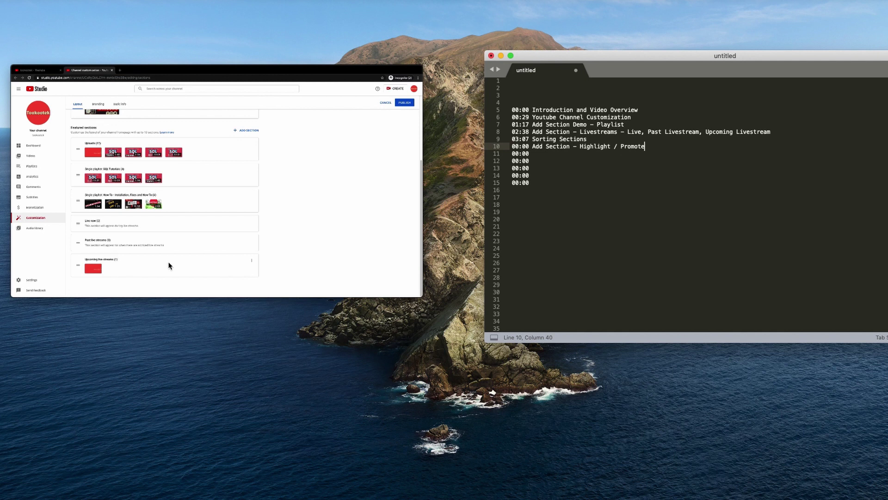
pyautogui.moveTo(227, 255); pyautogui.dragTo(245, 257)
pyautogui.click(222, 242)
pyautogui.moveTo(287, 88); pyautogui.dragTo(279, 66)
pyautogui.click(209, 218)
pyautogui.doubleClick(515, 146)
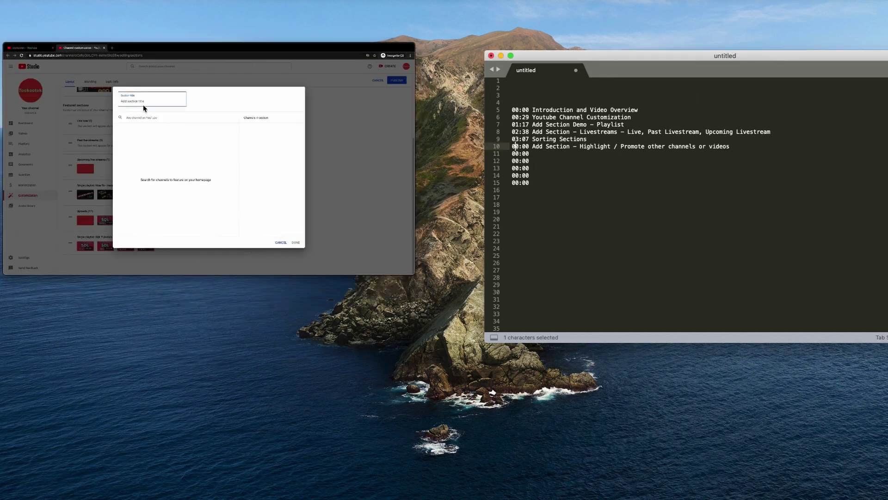
pyautogui.write('04')
pyautogui.doubleClick(525, 146)
pyautogui.write('25')
# - Write the seventh chapter line as "05:03 Publish Changes", locating its start in the video
pyautogui.click(237, 234)
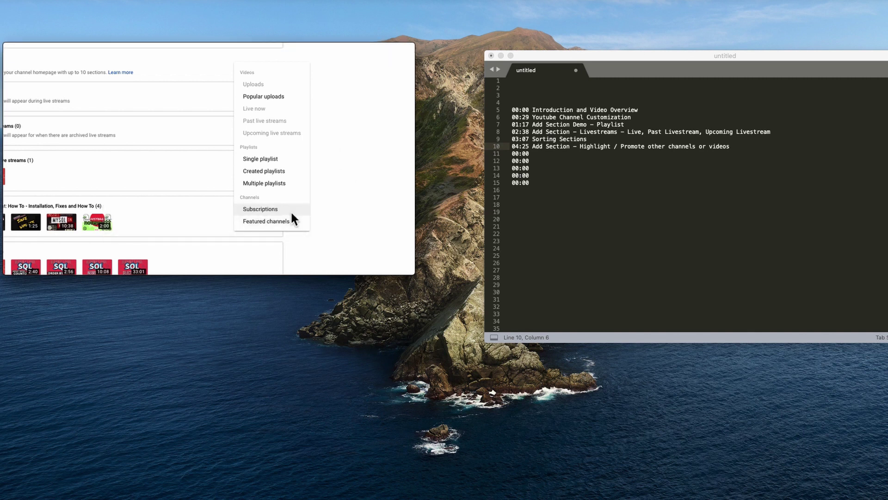
pyautogui.click(539, 154)
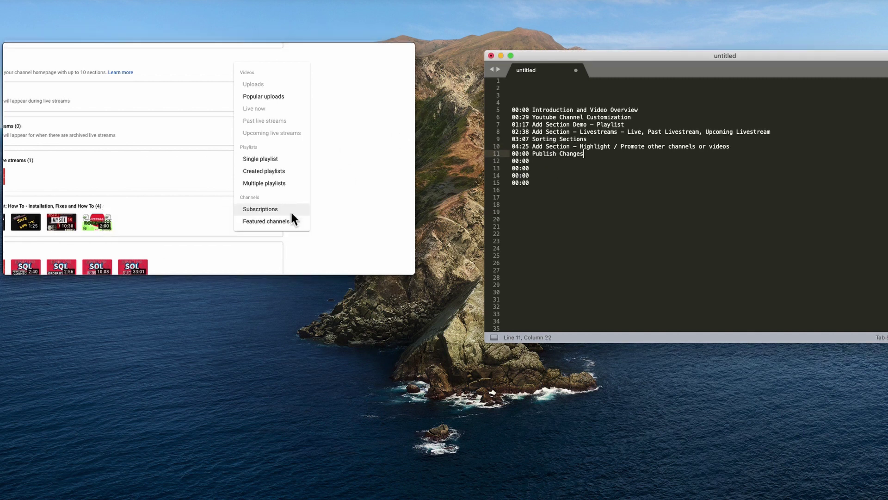
pyautogui.moveTo(241, 233); pyautogui.dragTo(250, 237)
pyautogui.click(212, 219)
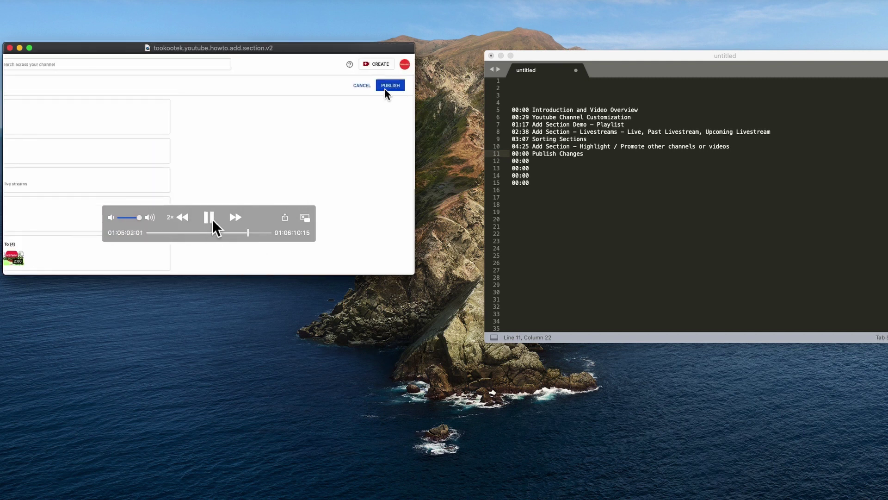
pyautogui.click(211, 218)
pyautogui.click(576, 153)
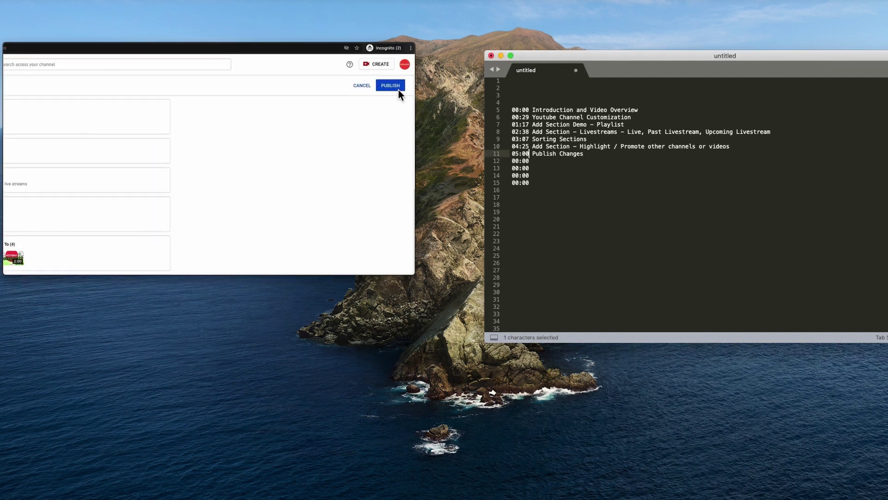
pyautogui.write('3')
# - Write the last chapter line as "06:02 Outro", locating its start in the video
pyautogui.press('Down')
pyautogui.write('Outro')
pyautogui.click(255, 236)
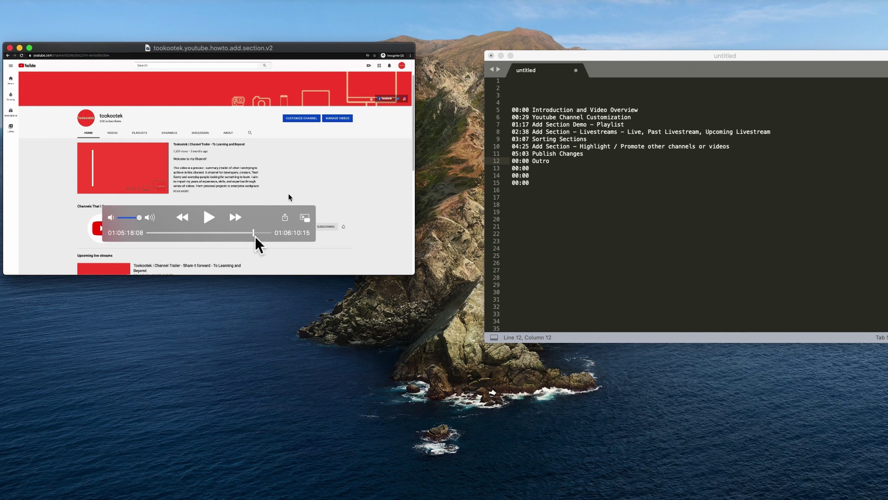
pyautogui.moveTo(255, 237); pyautogui.dragTo(267, 237)
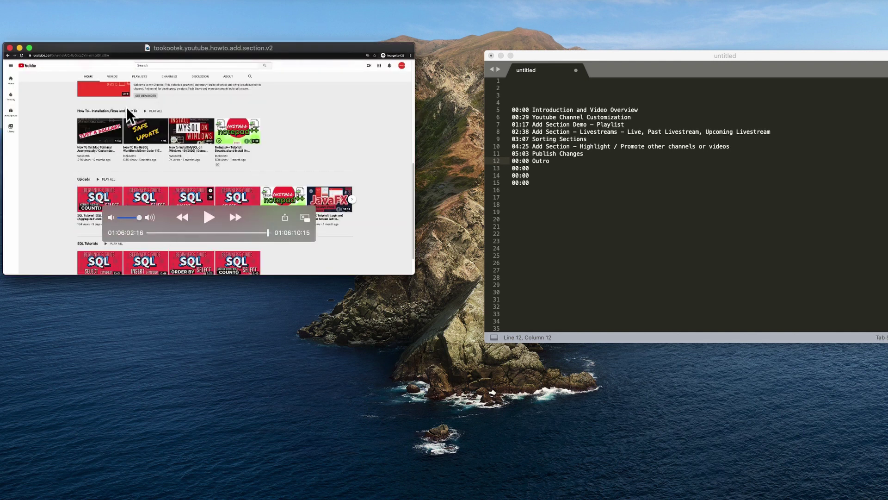
pyautogui.click(532, 160)
# - Delete the three unused "00:00" placeholder lines below the "06:02 Outro" line
pyautogui.press('Down')
pyautogui.press('Down')
pyautogui.press('Down')
pyautogui.hotkey('shift', 'Up')
pyautogui.hotkey('shift', 'Up')
pyautogui.press('super+shift+Left')
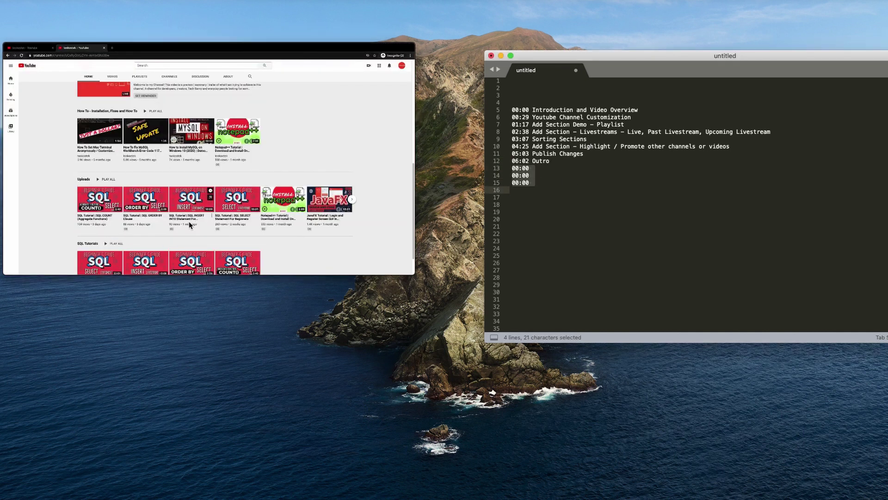
pyautogui.press('BackSpace')
# - Add the heading "Chapters:" on the line directly above the "00:00 Introduction and Video Overview" entry
pyautogui.press('Up')
pyautogui.press('Up')
pyautogui.press('Up')
pyautogui.press('Up')
pyautogui.press('Up')
pyautogui.press('Up')
pyautogui.press('Up')
pyautogui.press('Up')
pyautogui.press('Up')
pyautogui.write('Cha')
# - Copy the whole chapter list, from the "Chapters:" heading through the "06:02 Outro" line
pyautogui.moveTo(513, 104); pyautogui.dragTo(554, 162)
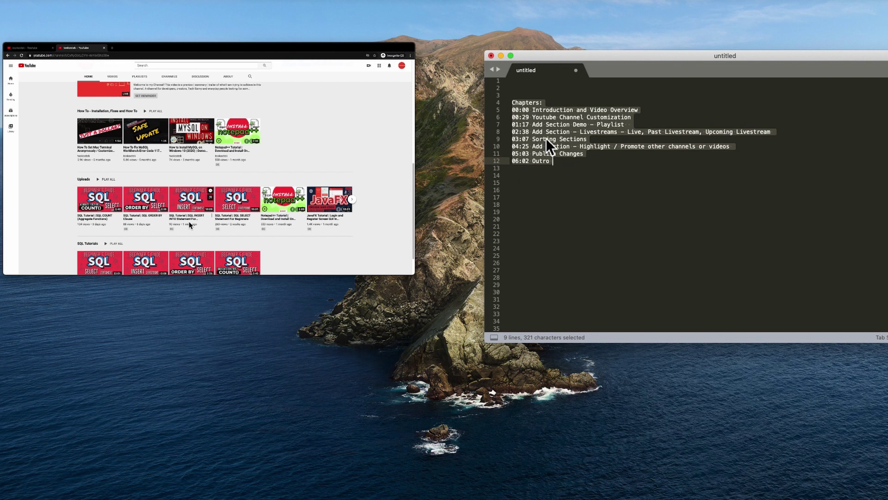
pyautogui.click(549, 167)
pyautogui.moveTo(513, 103); pyautogui.dragTo(553, 162)
pyautogui.rightClick(567, 123)
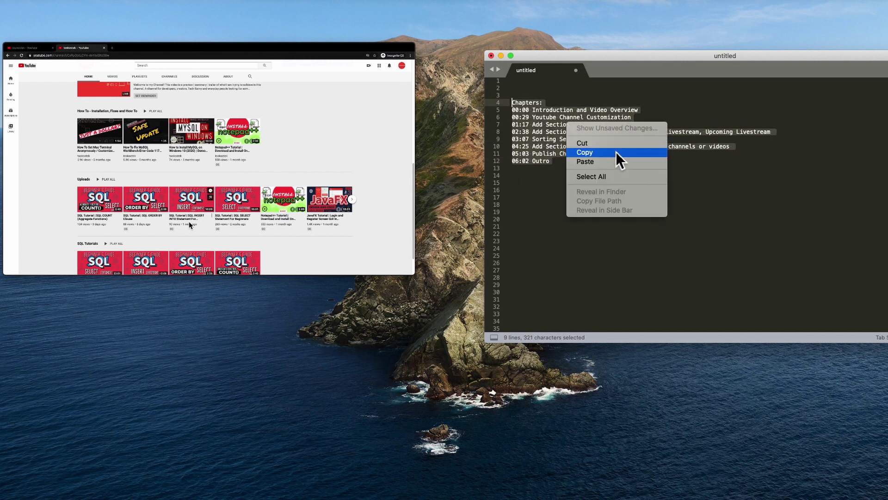
pyautogui.click(585, 152)
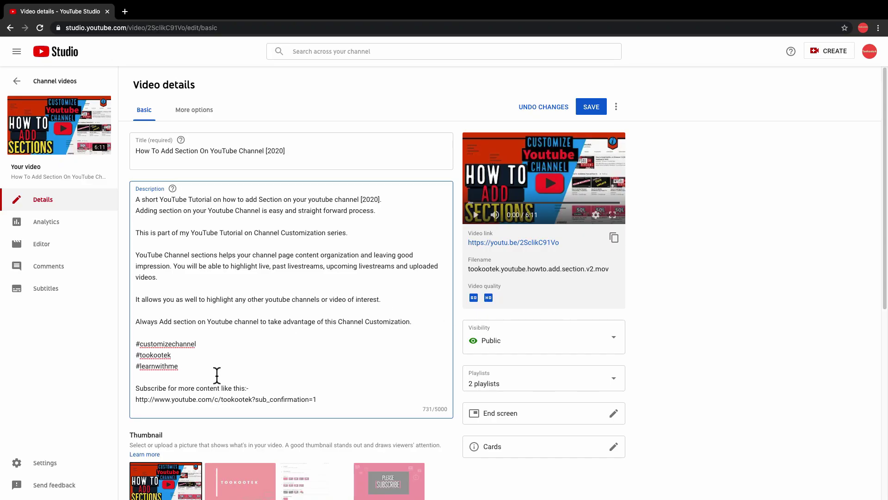
# - In YouTube Studio, paste the chapter list into the description between the hashtags and the subscribe text, and save the video details
pyautogui.click(216, 377)
pyautogui.hotkey('ctrl', 'v')
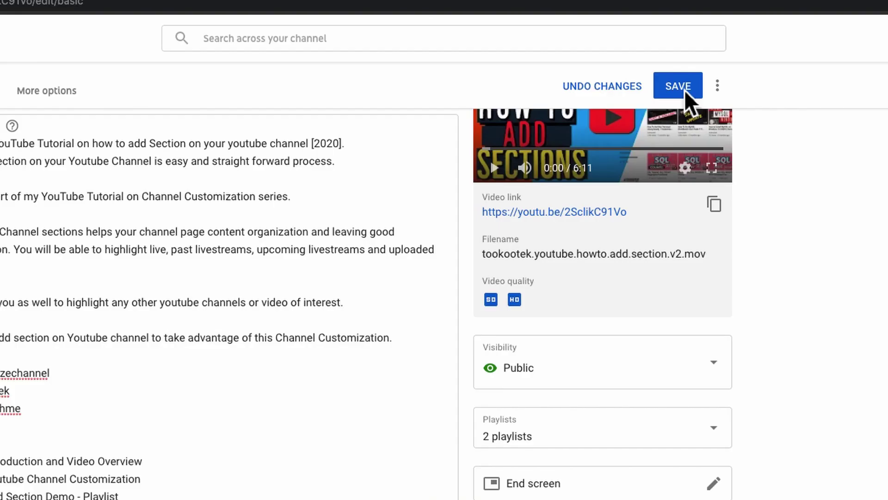
pyautogui.click(684, 89)
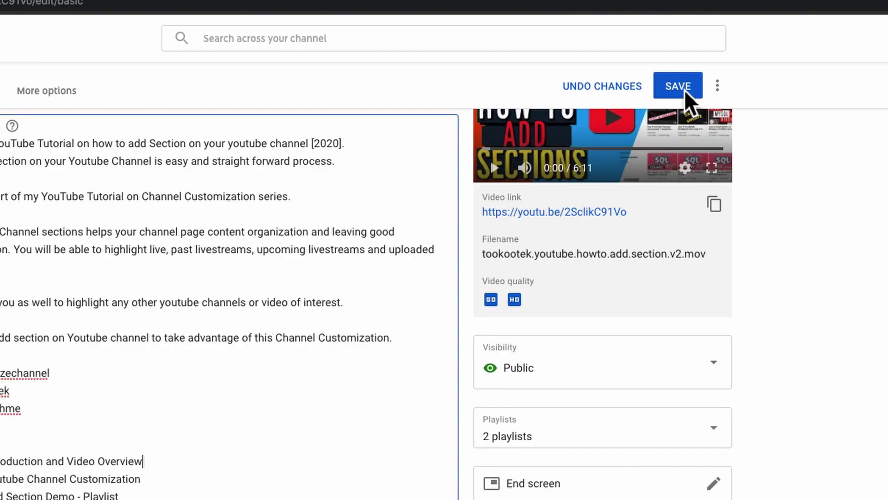
pyautogui.click(677, 90)
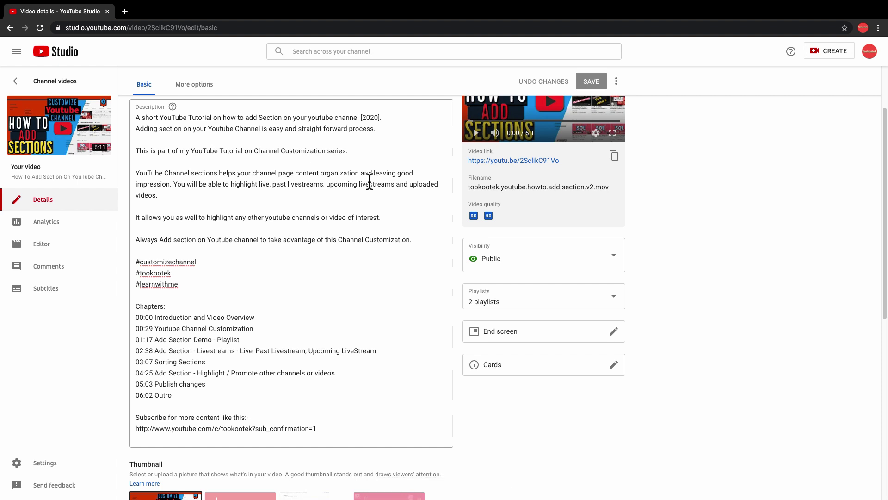
# - Open the video's watch page and examine the chapter list in its description
pyautogui.click(73, 134)
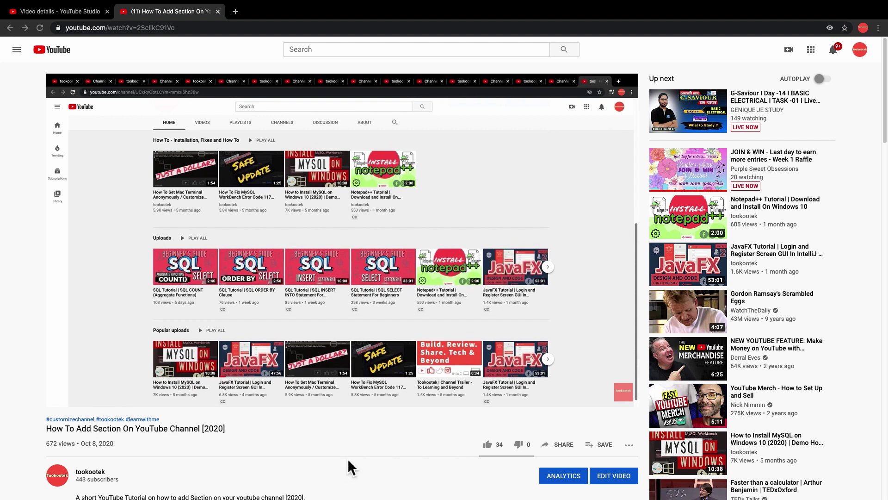
pyautogui.scroll(-5, 329, 435)
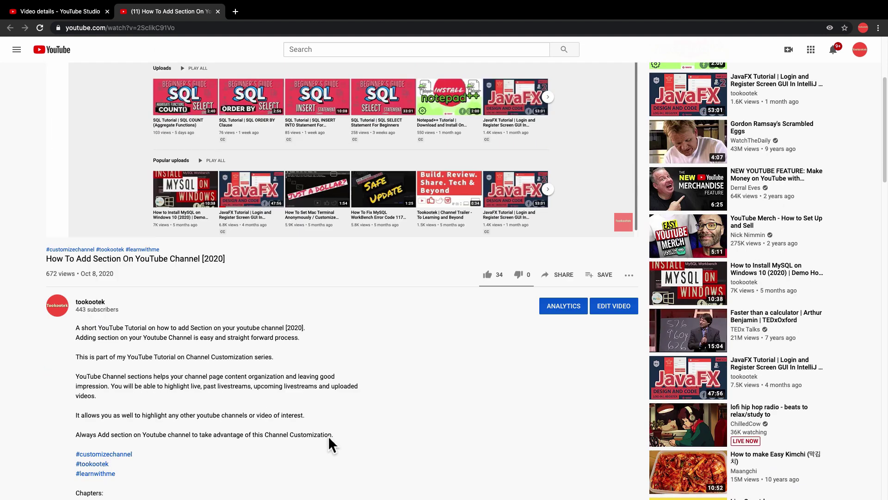
pyautogui.scroll(-3, 328, 436)
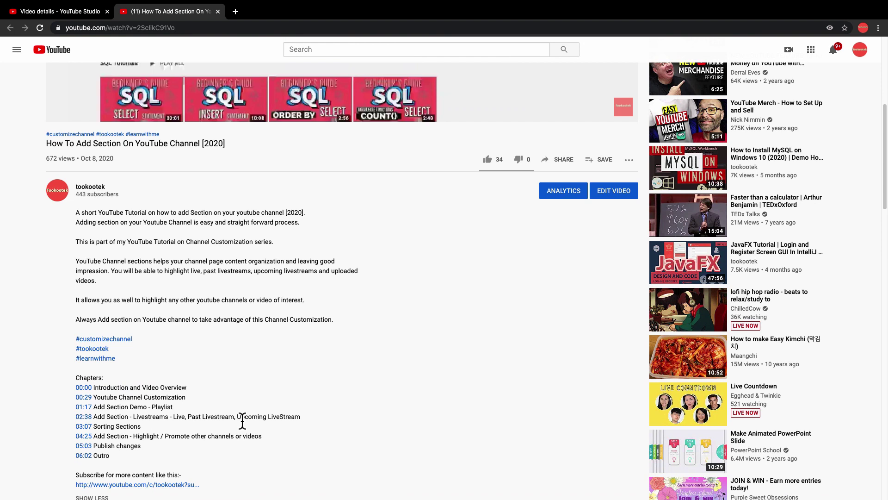
pyautogui.scroll(-1, 243, 423)
pyautogui.scroll(1, 243, 423)
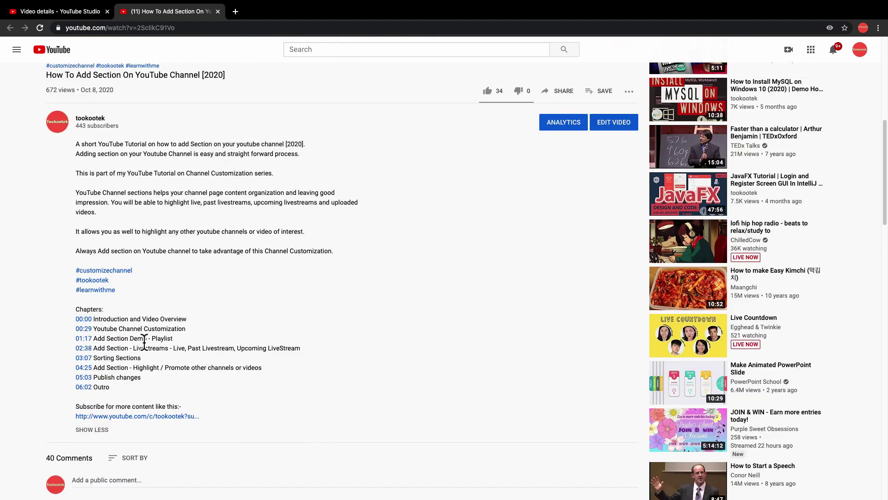
pyautogui.doubleClick(79, 310)
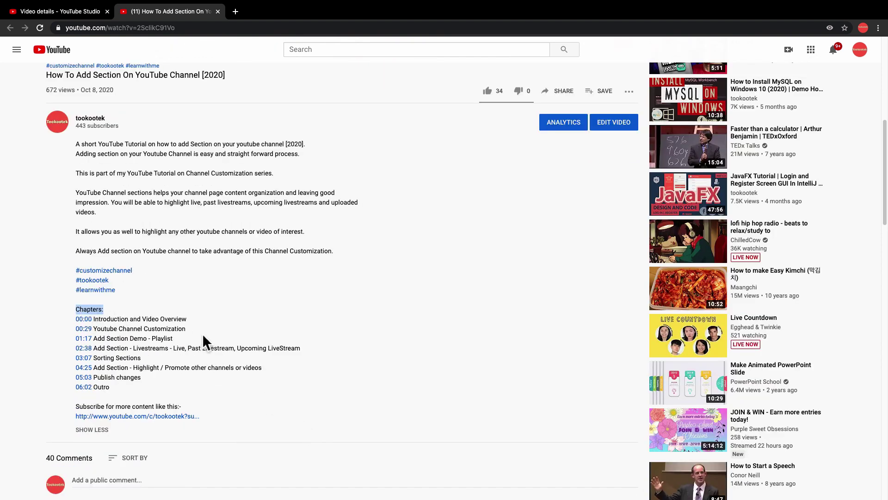
pyautogui.click(141, 326)
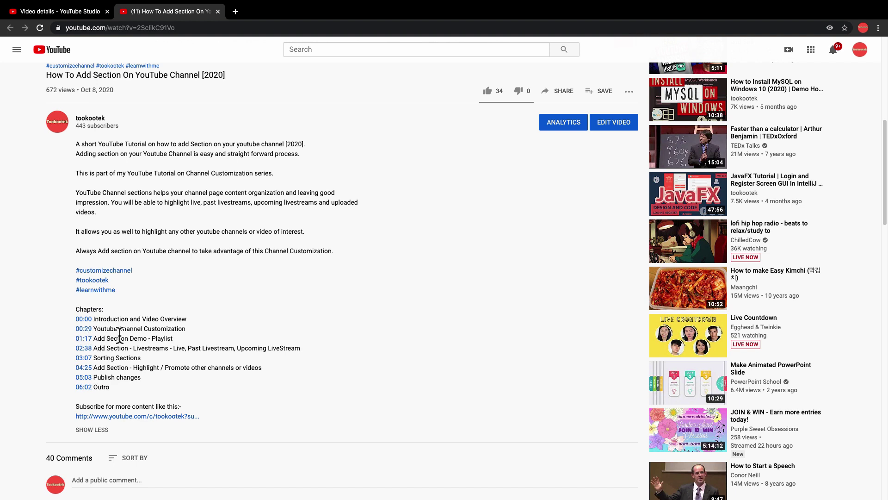
# - Test the chapters by seeking to the livestreams chapter on the video timeline and following the 03:07 Sorting Sections timestamp
pyautogui.scroll(8, 121, 333)
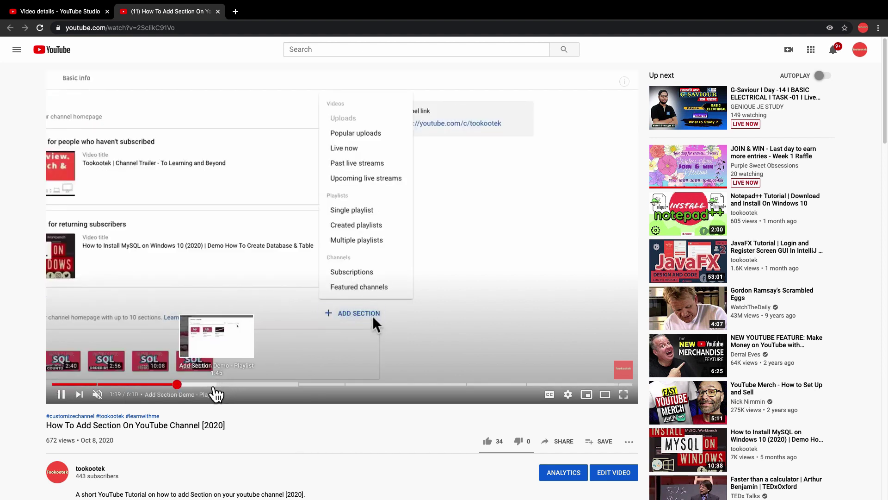
pyautogui.click(315, 388)
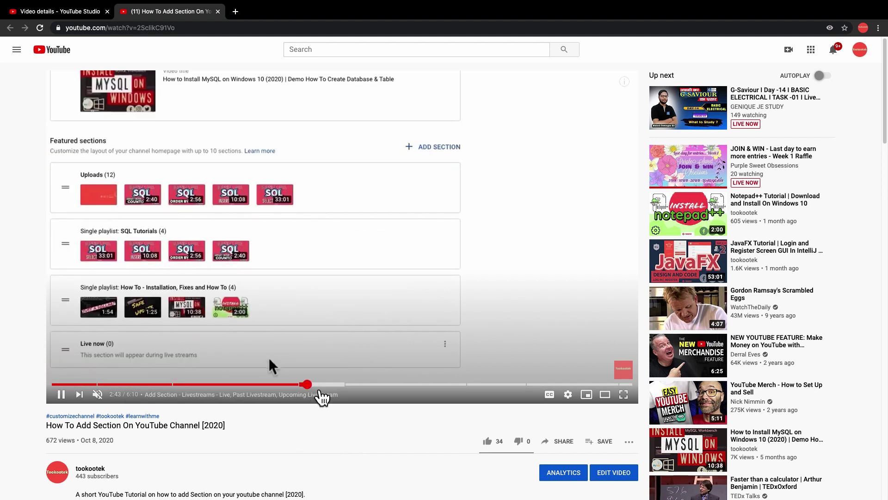
pyautogui.scroll(-8, 335, 451)
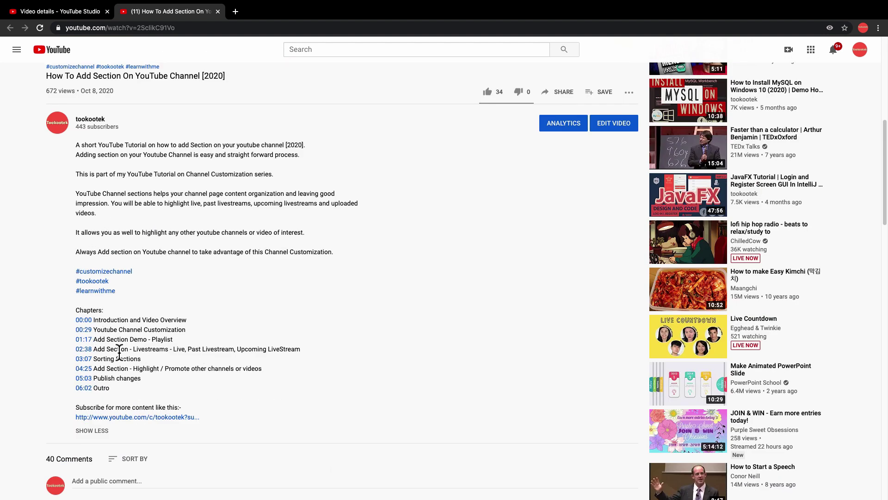
pyautogui.click(96, 364)
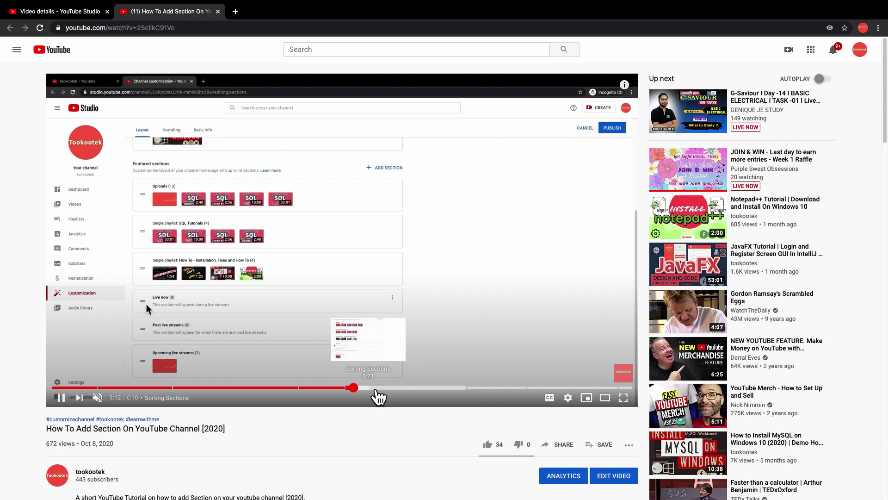
# - Test the 06:02 Outro and 05:03 Publish changes timestamps in the video description
pyautogui.scroll(-7, 371, 436)
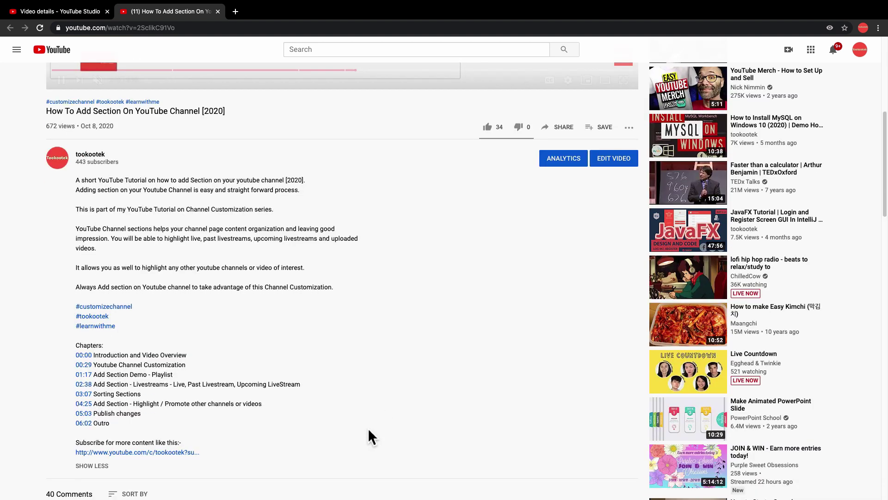
pyautogui.click(89, 424)
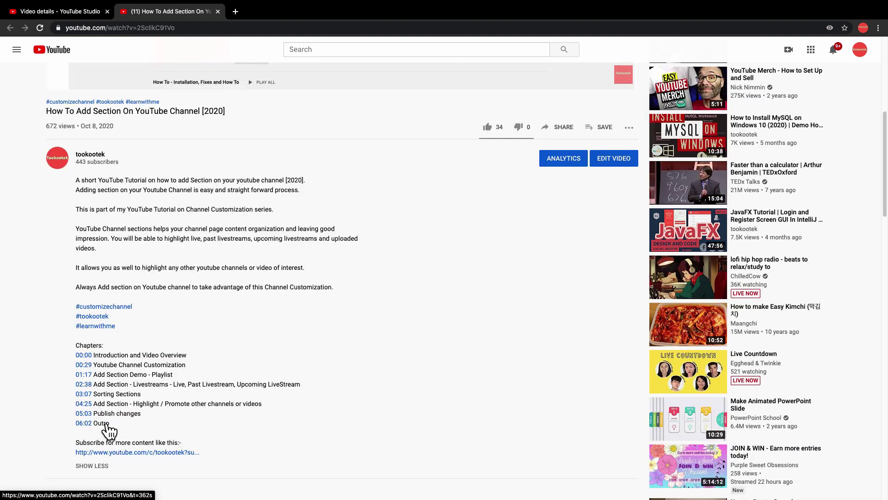
pyautogui.scroll(-6, 359, 449)
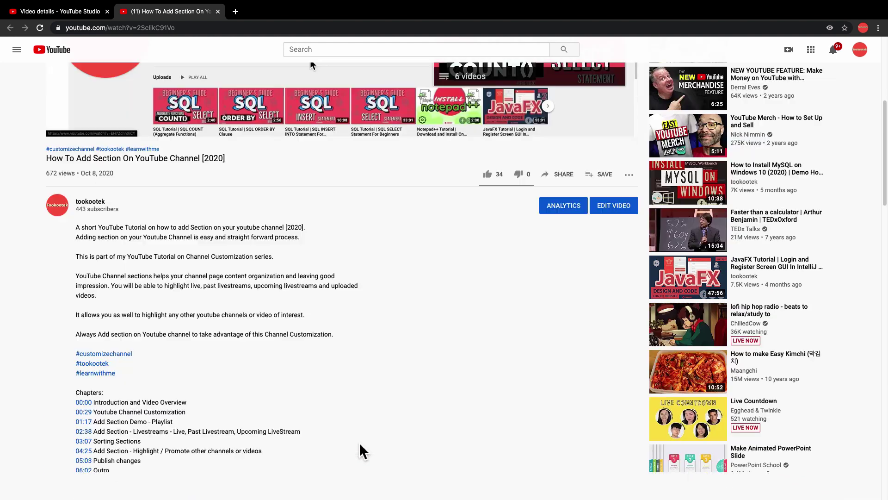
pyautogui.click(87, 461)
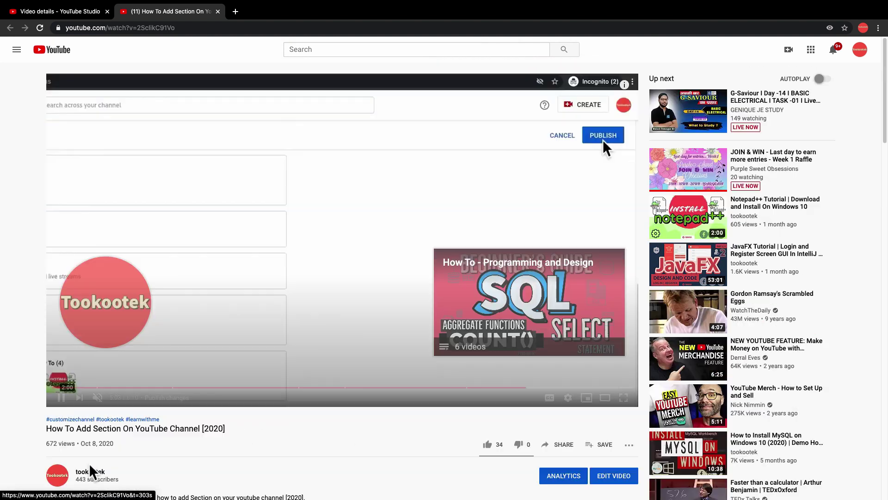